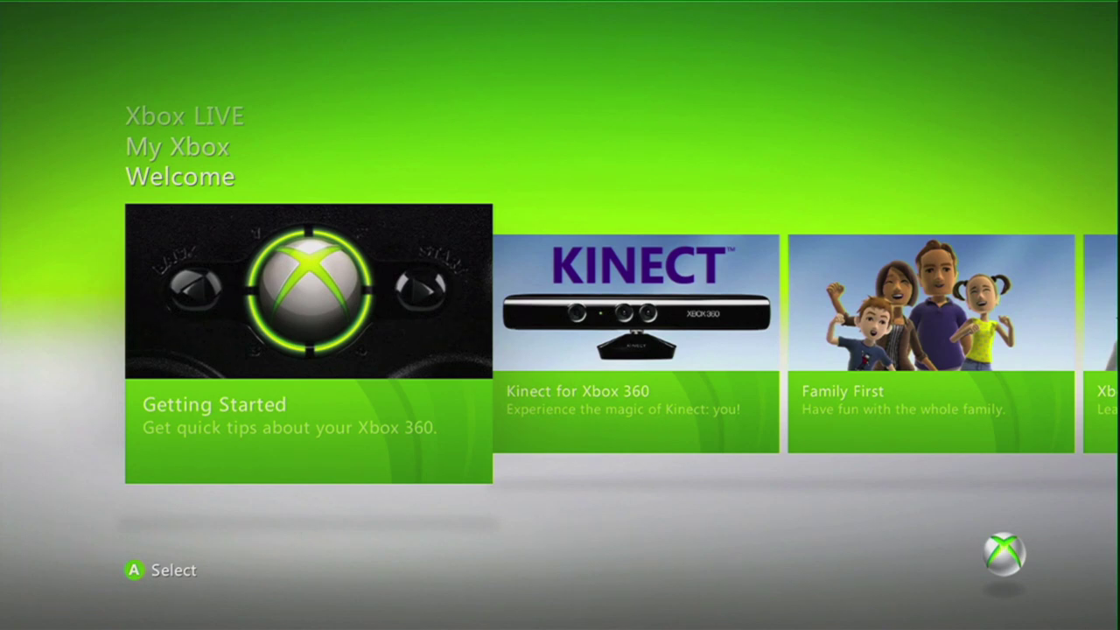
# - Open Audio under My Xbox > System Settings > Console Settings, where output reads Dolby Digital
pyautogui.press('Up')
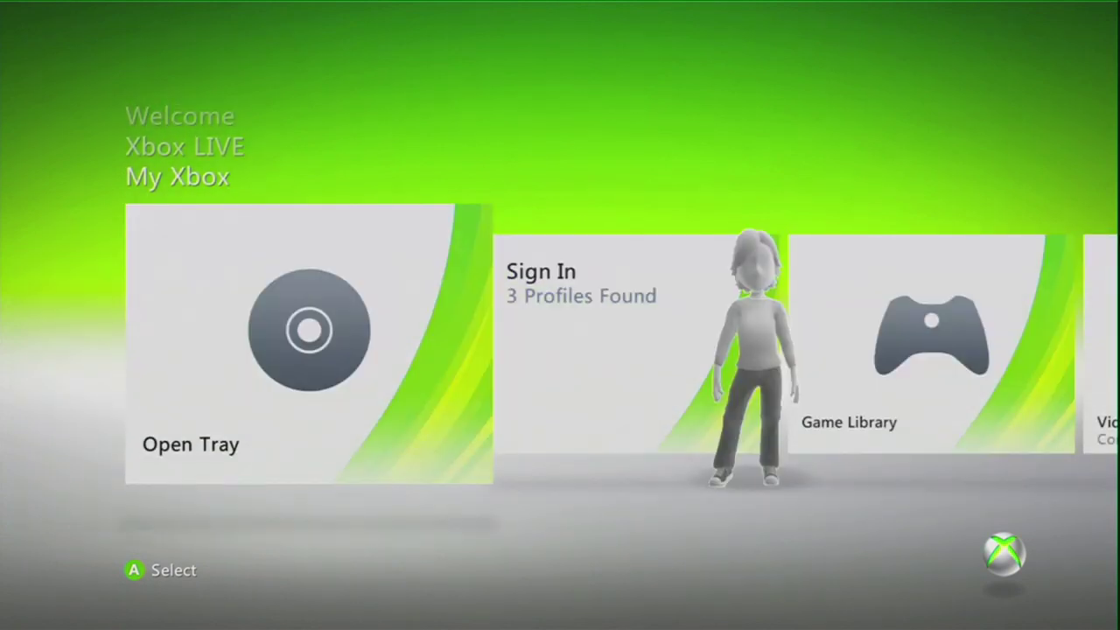
pyautogui.press('Left')
pyautogui.press('Return')
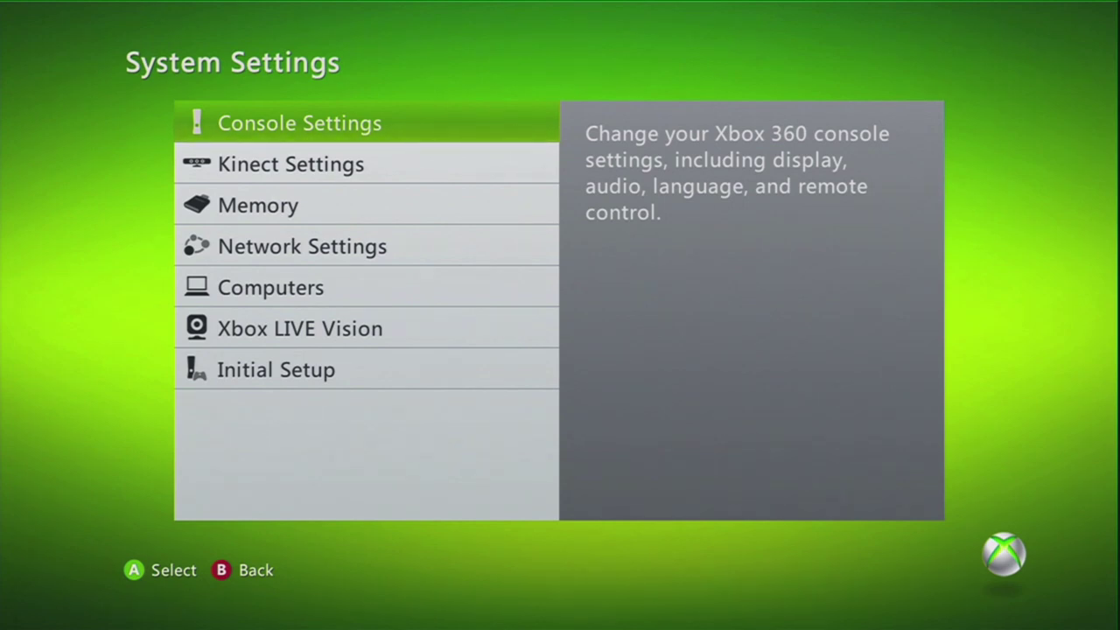
pyautogui.press('Return')
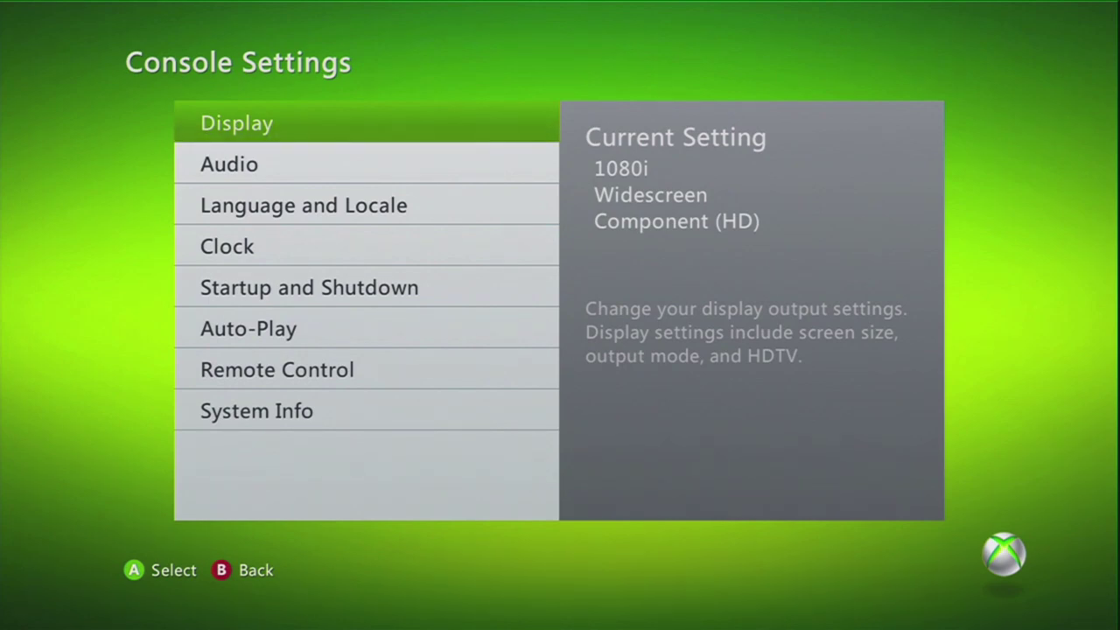
pyautogui.press('Down')
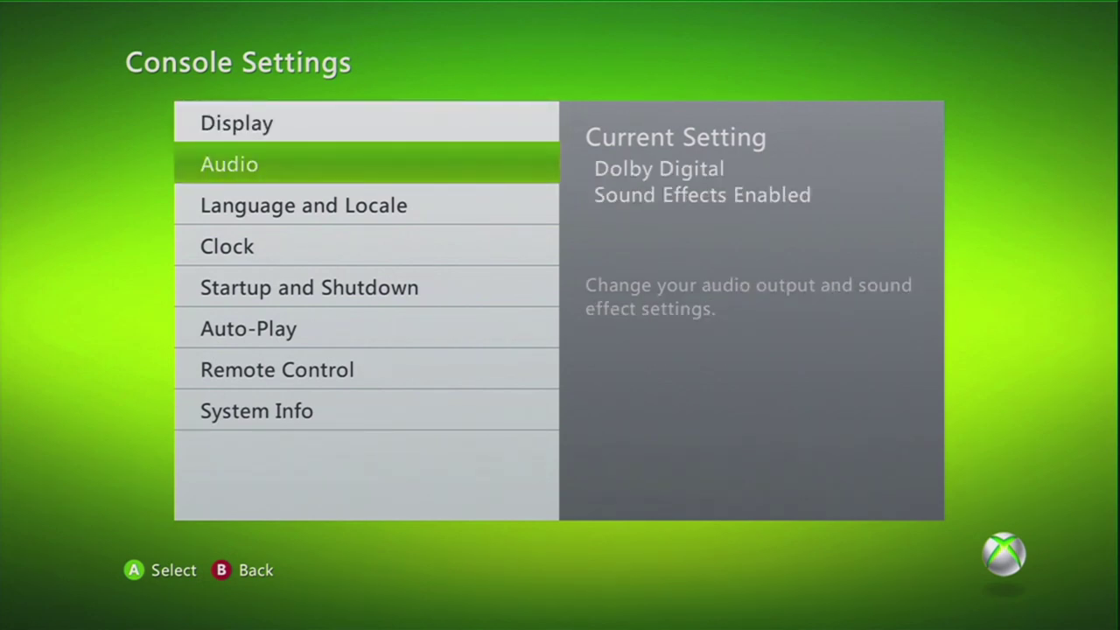
pyautogui.press('Return')
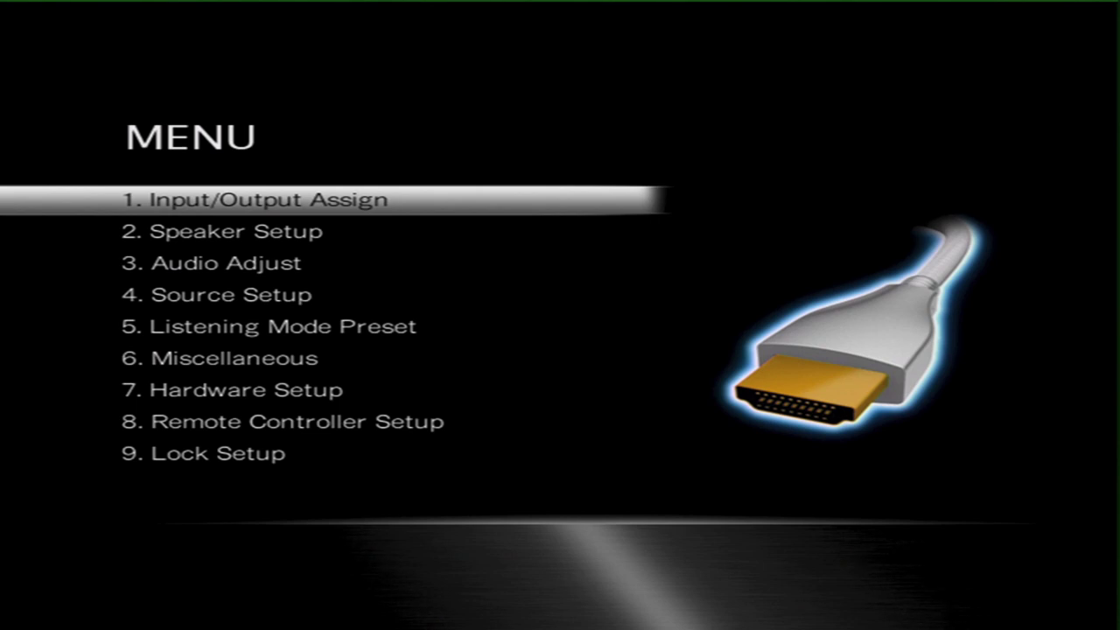
# - Check the receiver's HDMI Input assignments, confirming GAME shows ----- with no HDMI port
pyautogui.press('Return')
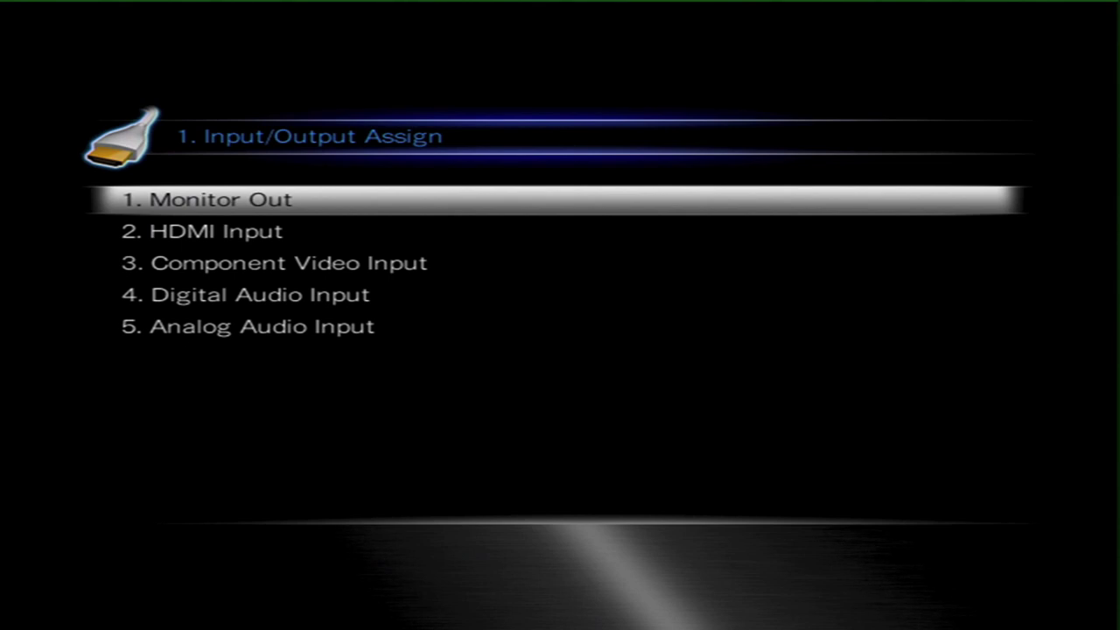
pyautogui.press('Down')
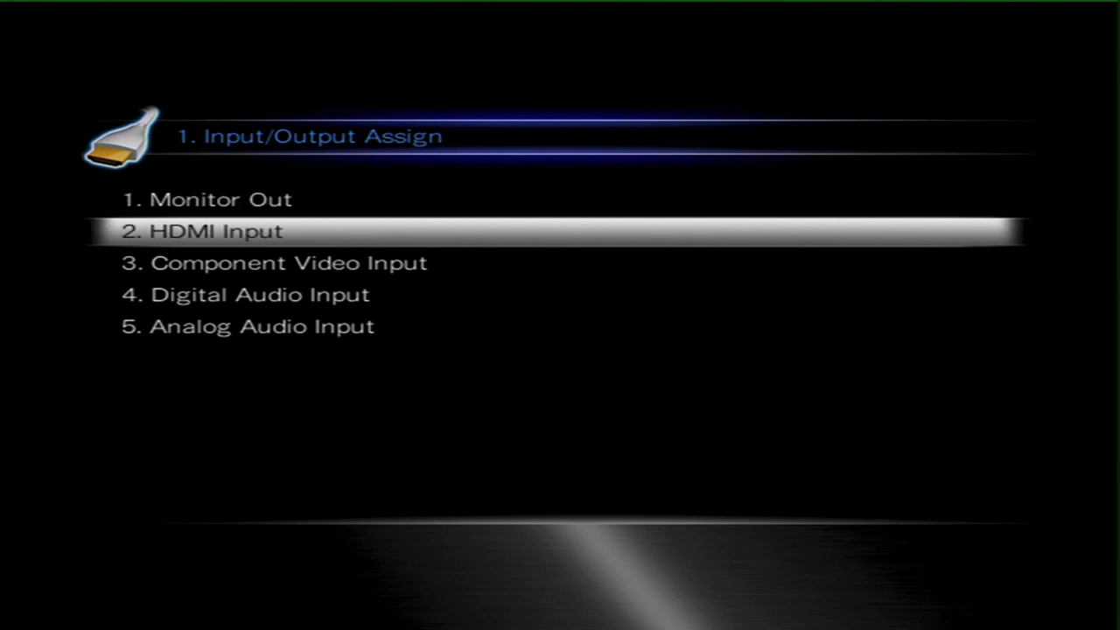
pyautogui.press('Return')
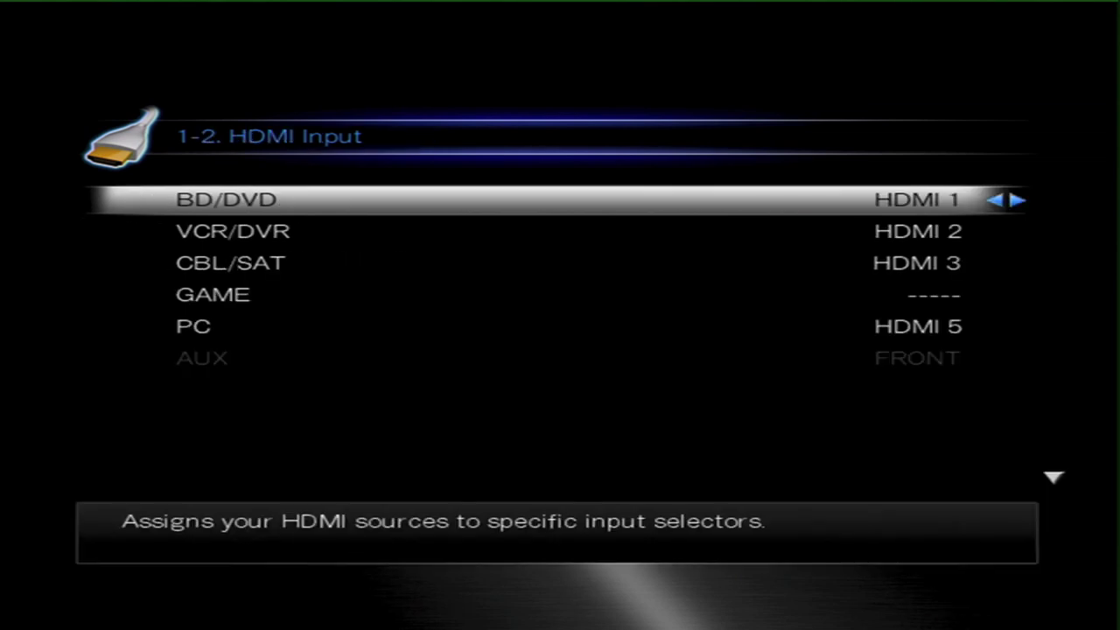
pyautogui.press('Down')
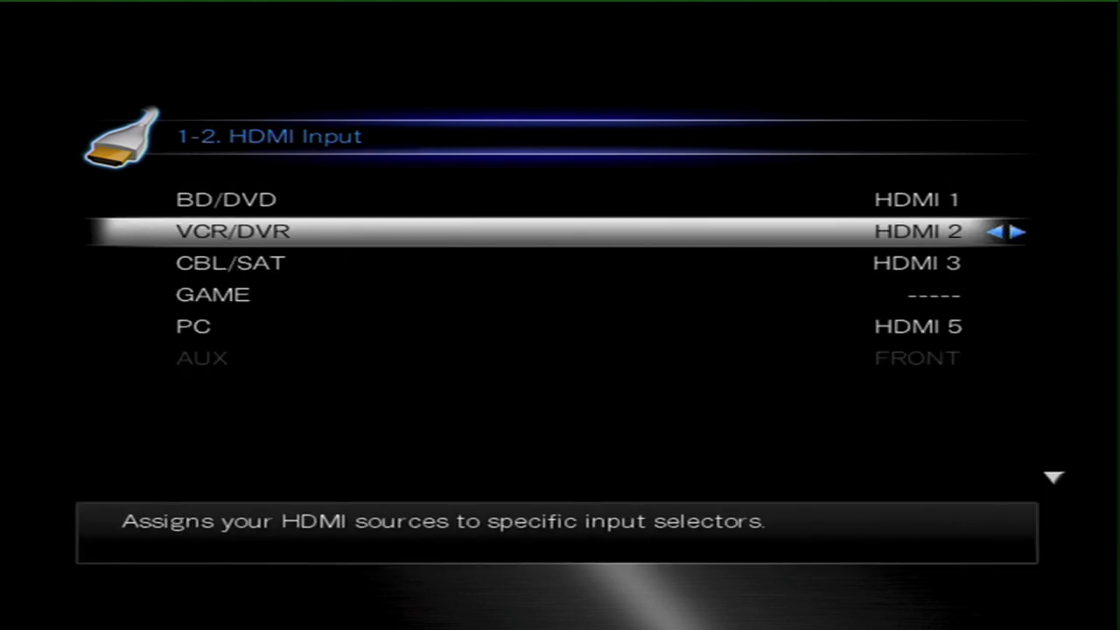
pyautogui.press('Down')
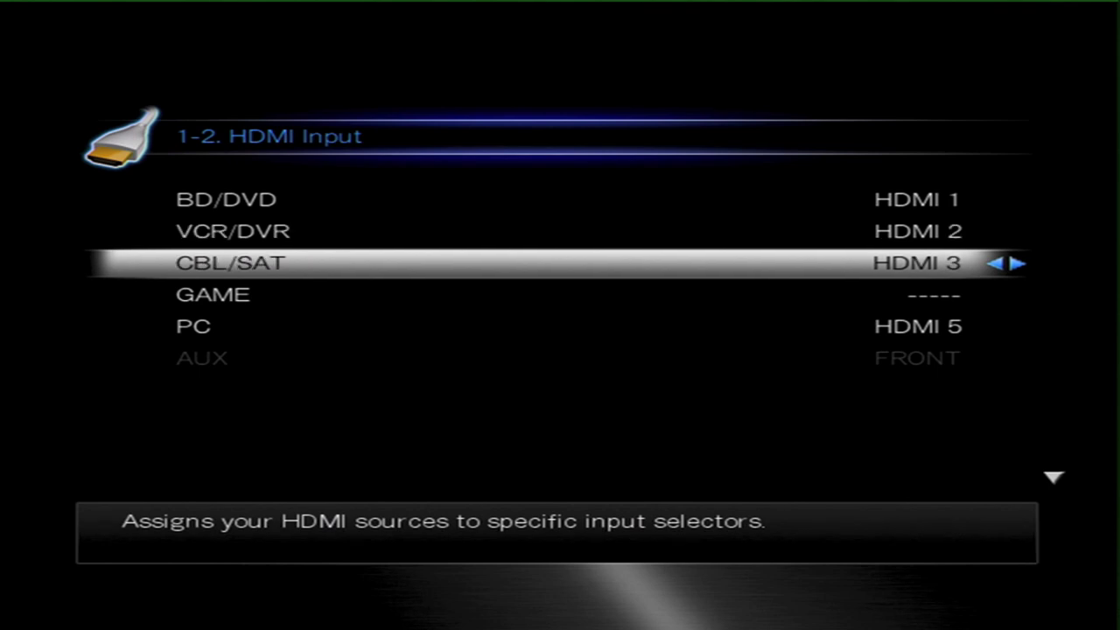
pyautogui.press('Down')
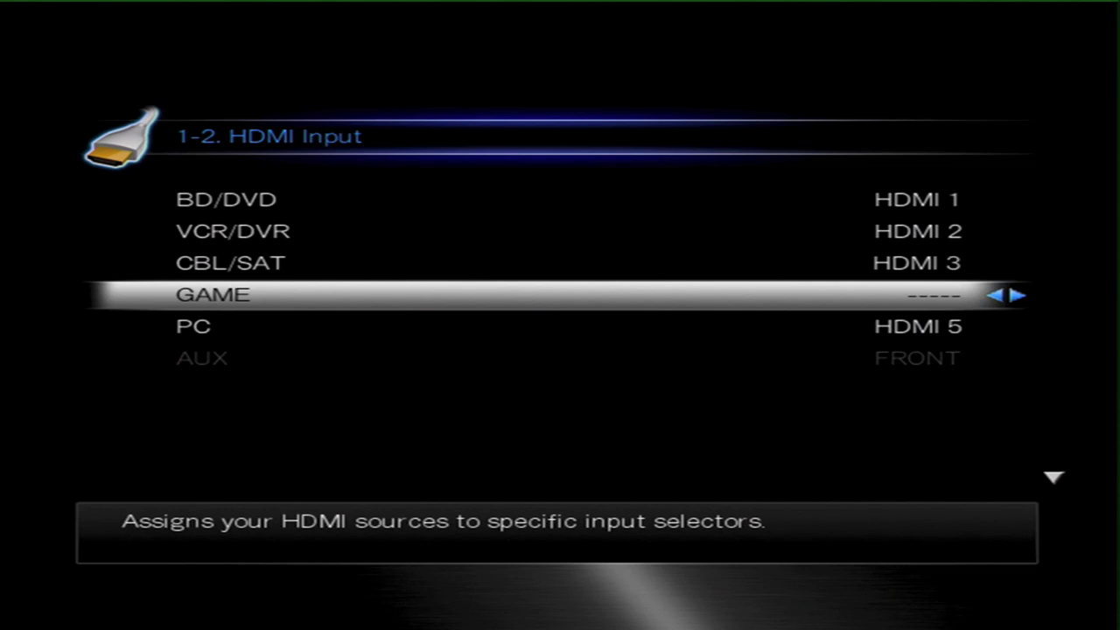
pyautogui.press('Escape')
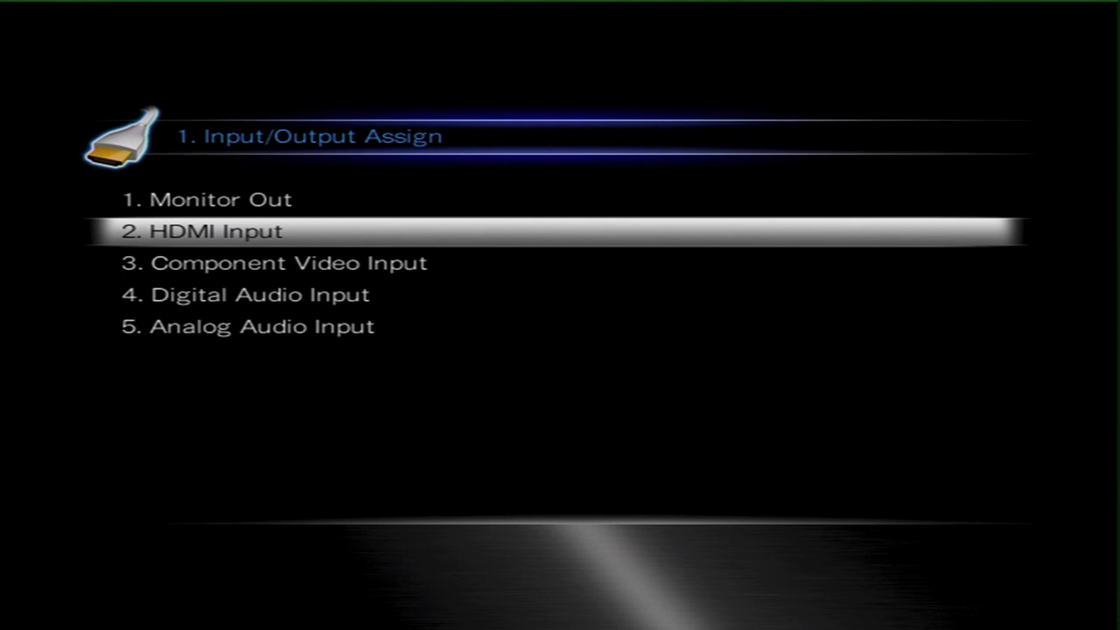
# - Check the Component Video Input assignments, confirming GAME uses IN 1
pyautogui.press('Down')
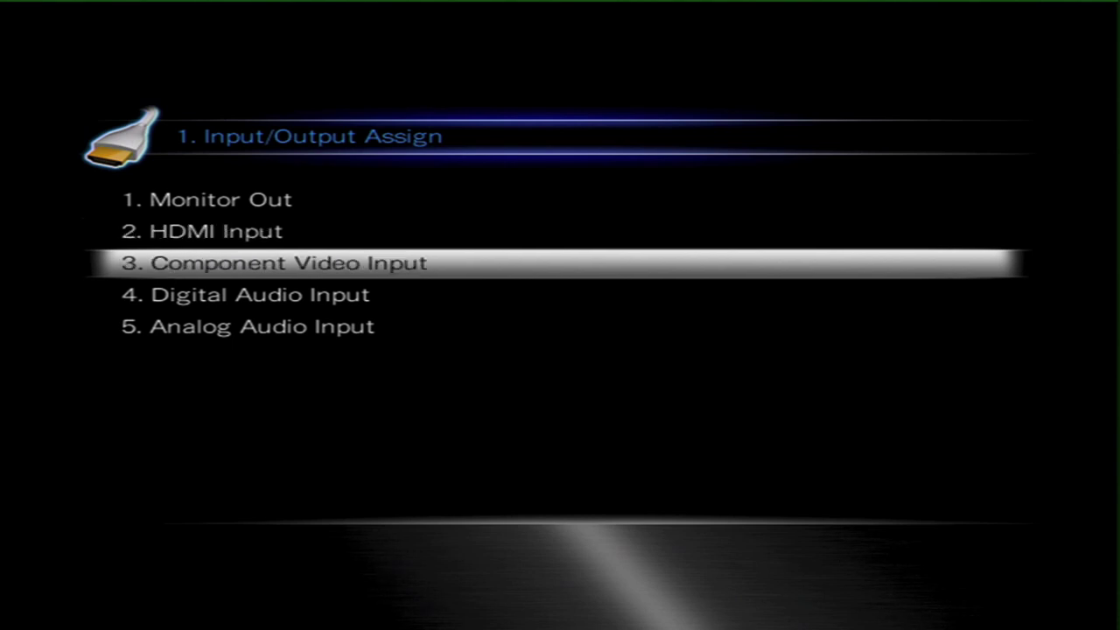
pyautogui.press('Return')
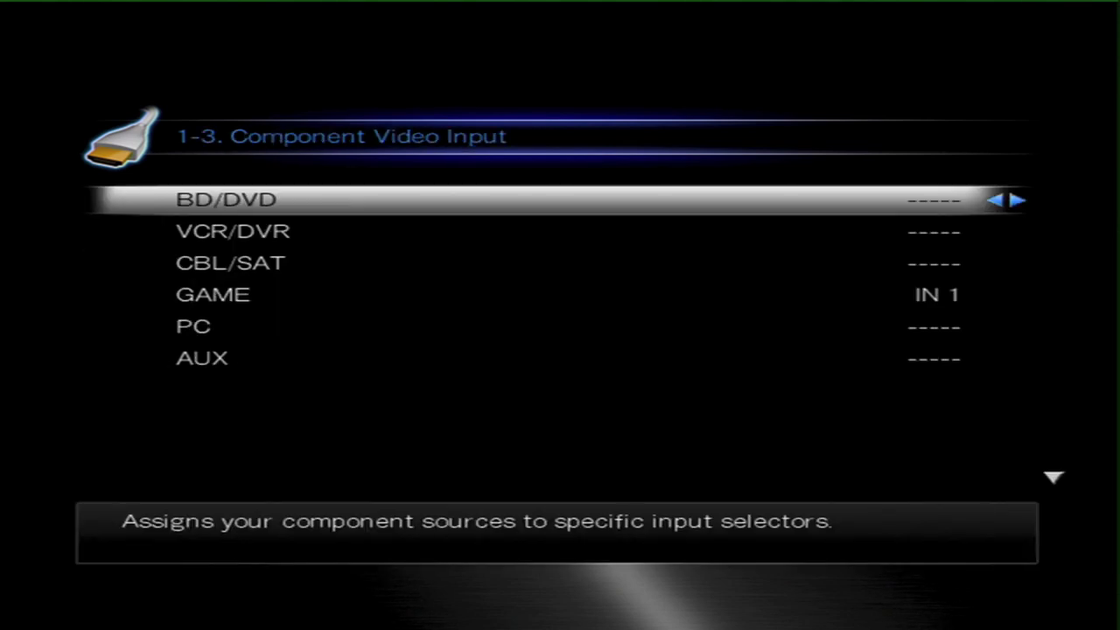
pyautogui.press('Down')
pyautogui.press('Down')
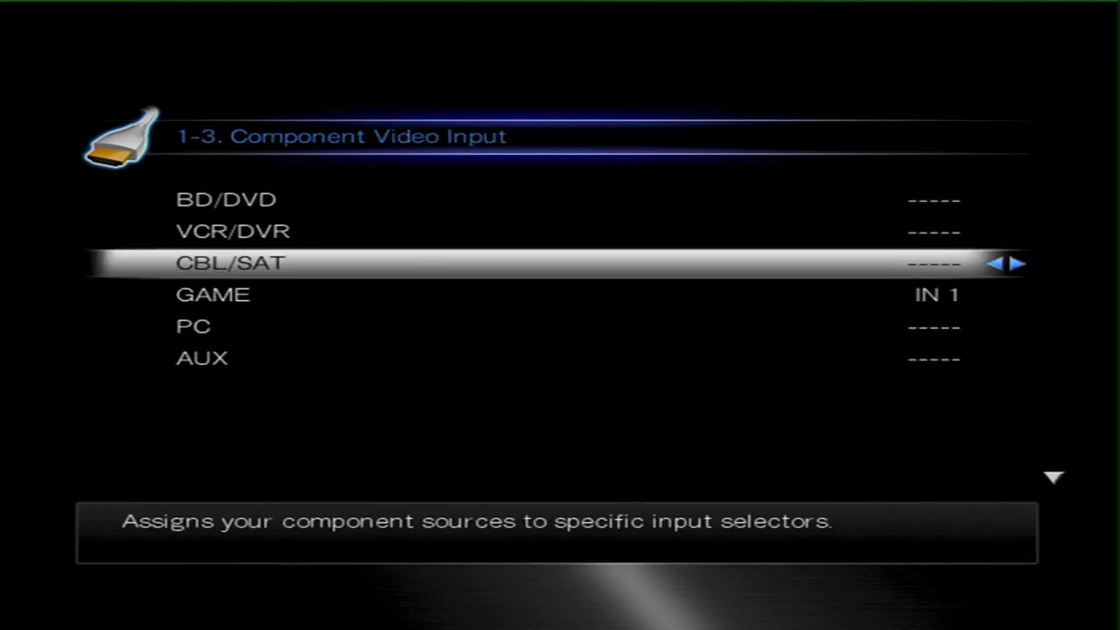
pyautogui.press('Down')
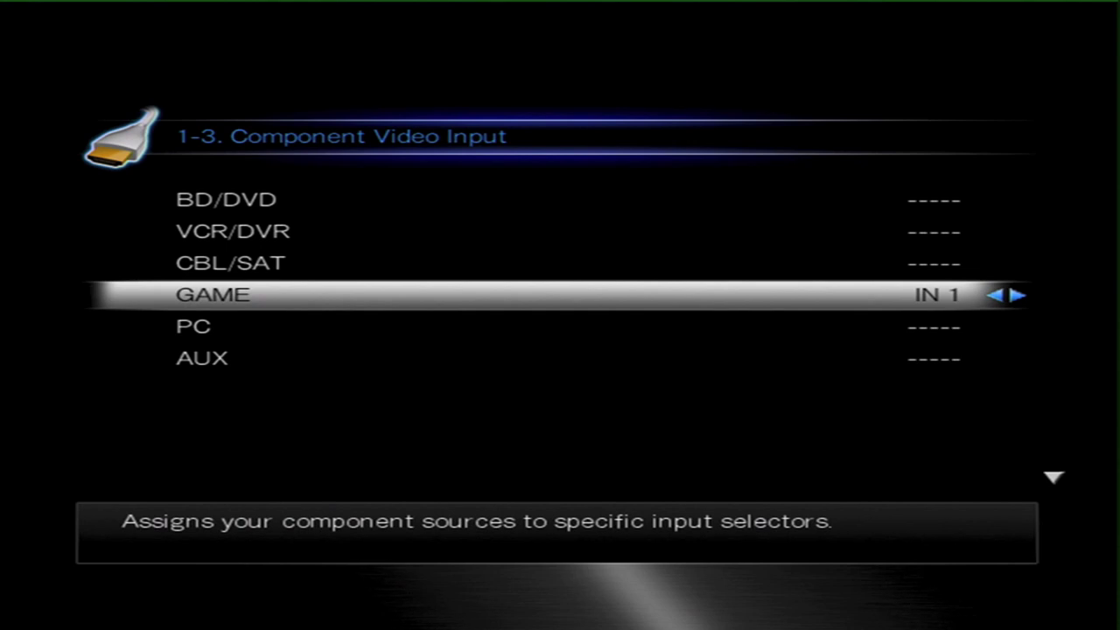
pyautogui.press('Escape')
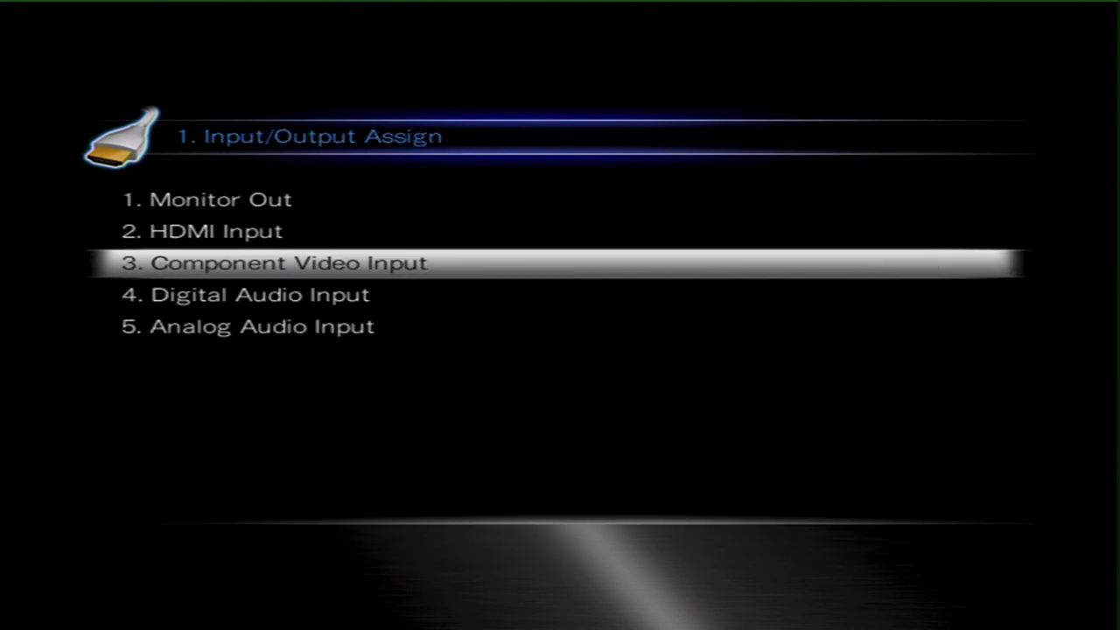
# - Assign GAME's digital audio input to OPTICAL 1 in Digital Audio Input
pyautogui.press('Down')
pyautogui.press('Return')
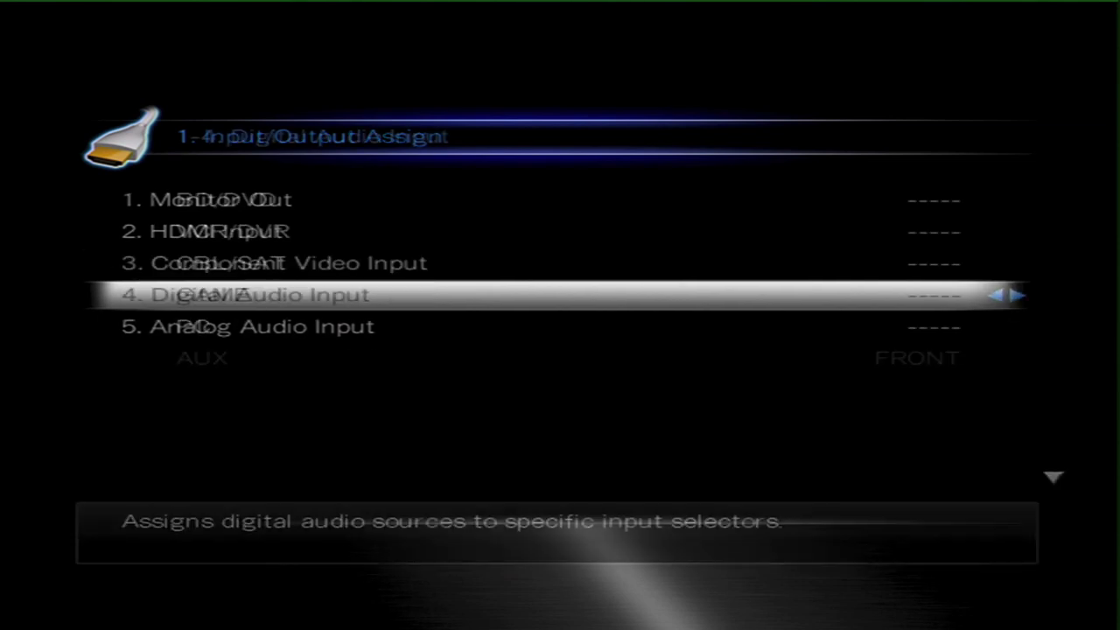
pyautogui.press('Left')
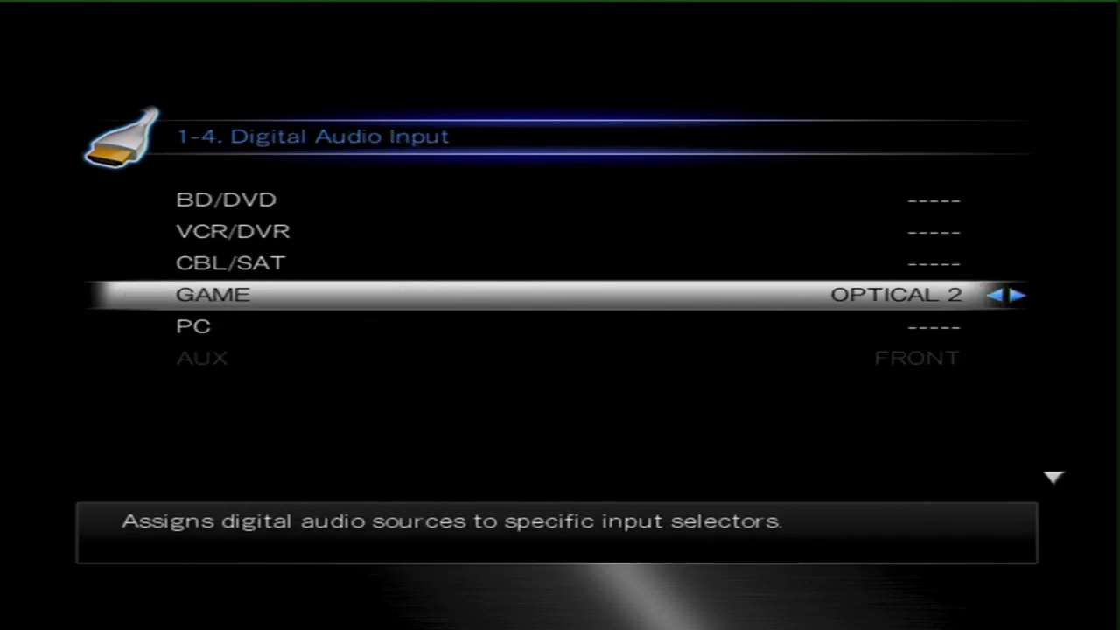
pyautogui.press('Left')
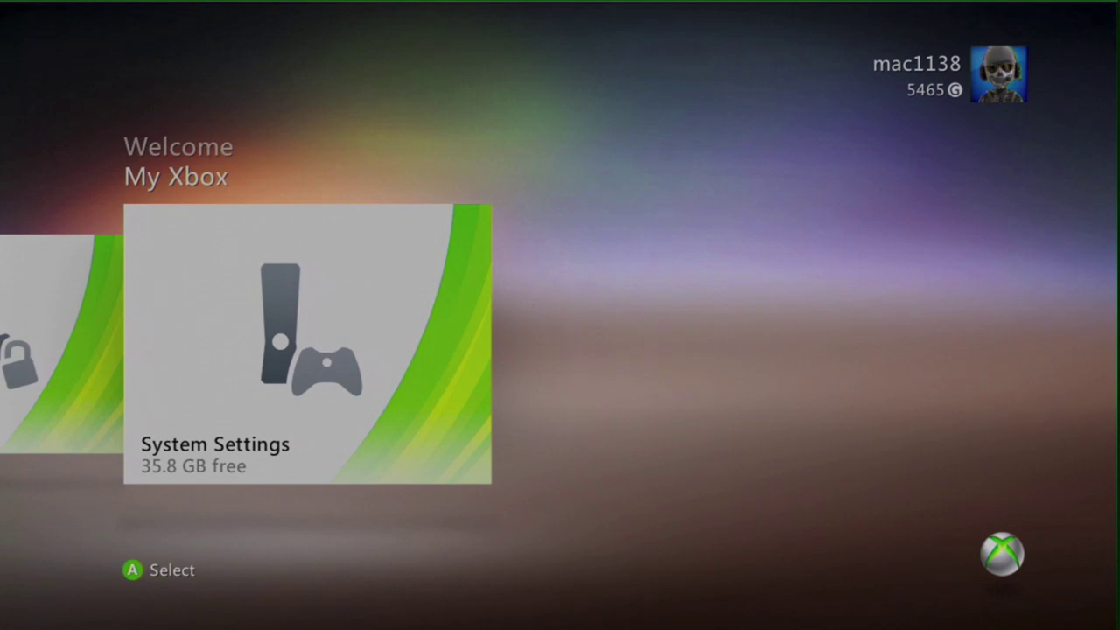
pyautogui.press('Return')
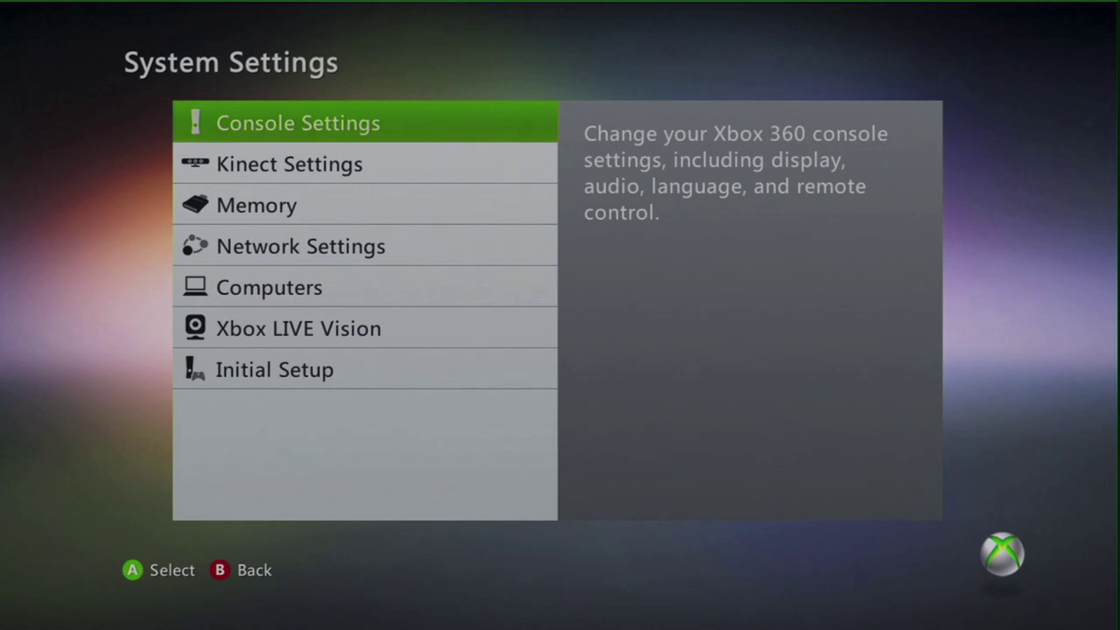
pyautogui.press('Return')
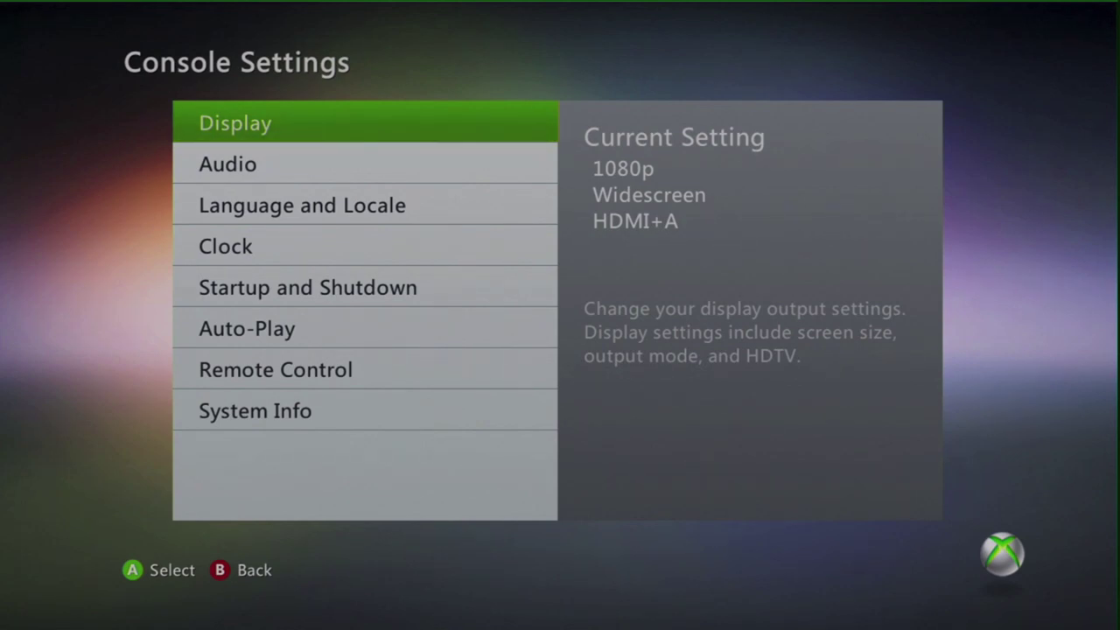
pyautogui.press('Down')
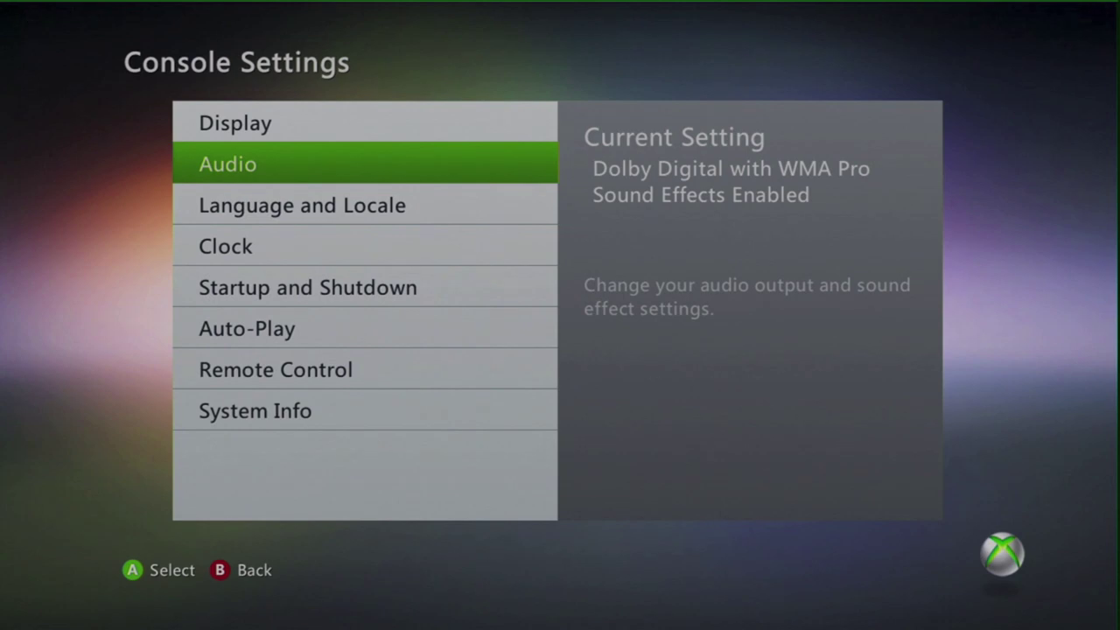
pyautogui.press('Escape')
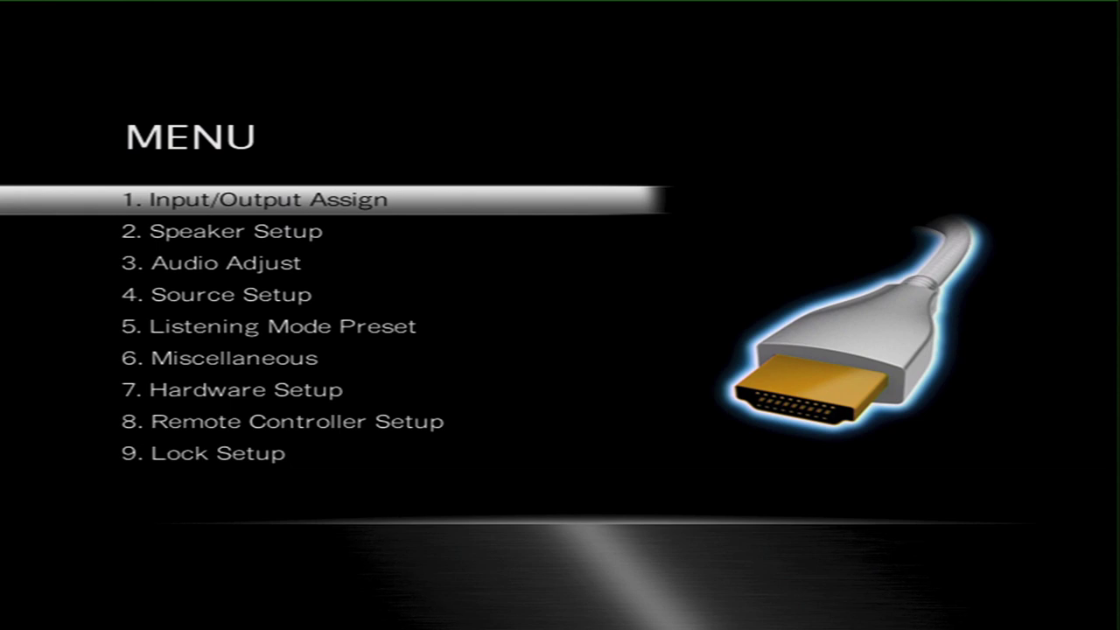
# - Change GAME's port in Input/Output Assign > HDMI Input to HDMI 6
pyautogui.press('Return')
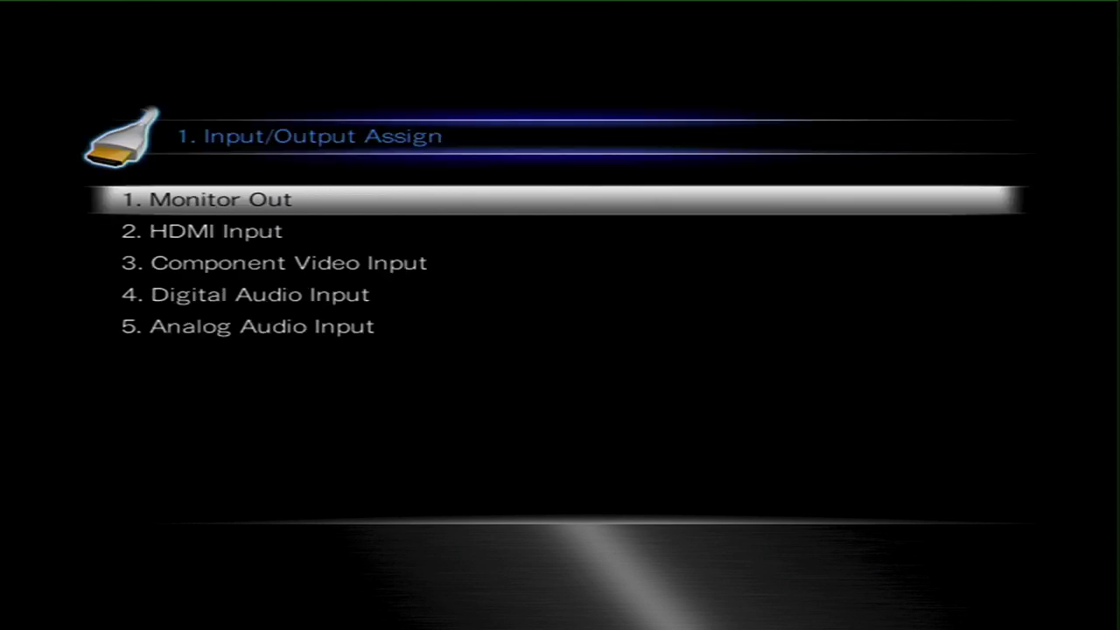
pyautogui.press('Down')
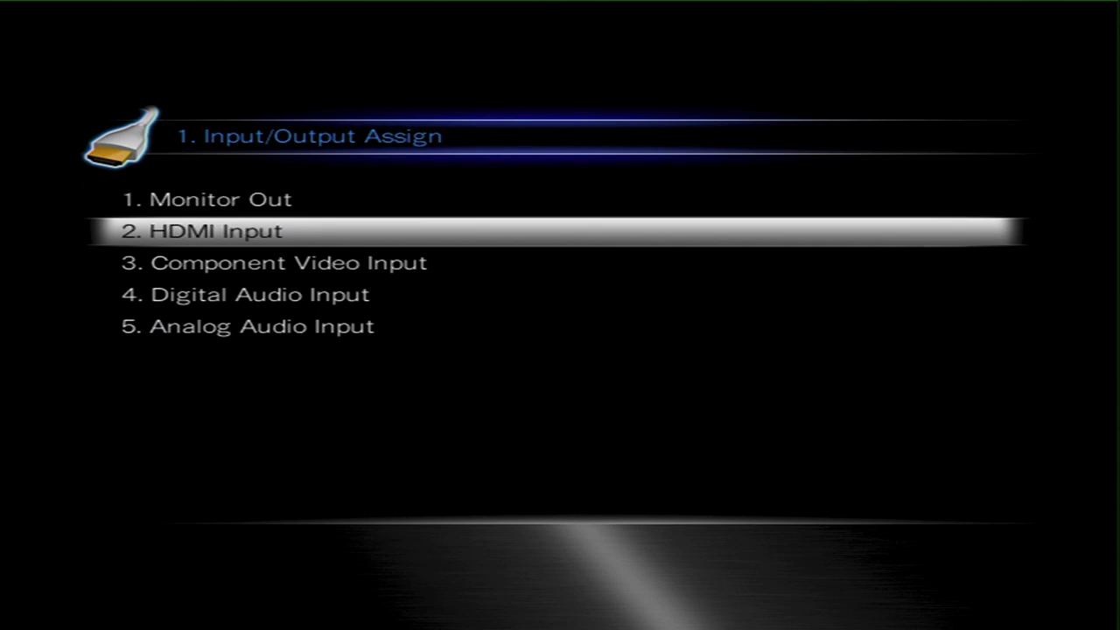
pyautogui.press('Return')
pyautogui.press('Down')
pyautogui.press('Down')
pyautogui.press('Down')
pyautogui.press('Left')
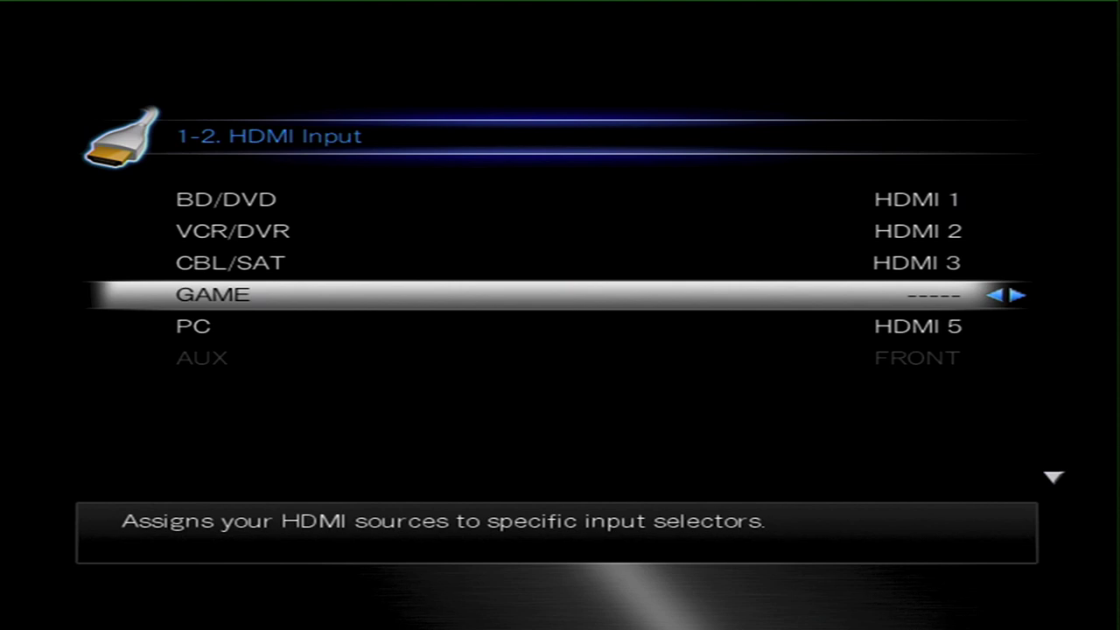
pyautogui.press('Left')
pyautogui.press('Left')
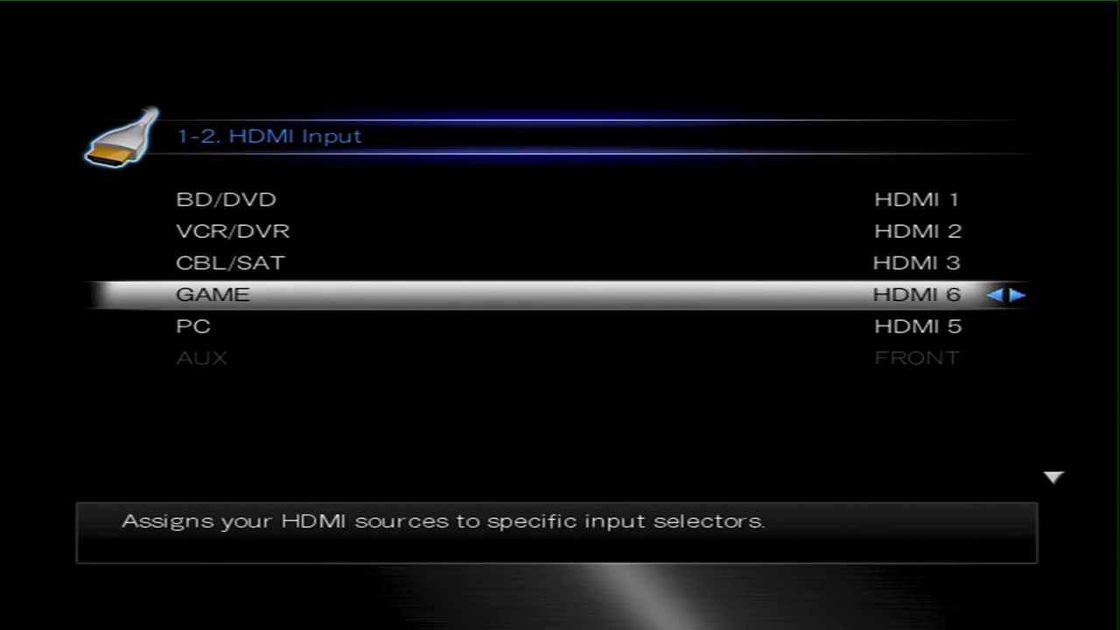
pyautogui.press('Left')
pyautogui.press('Escape')
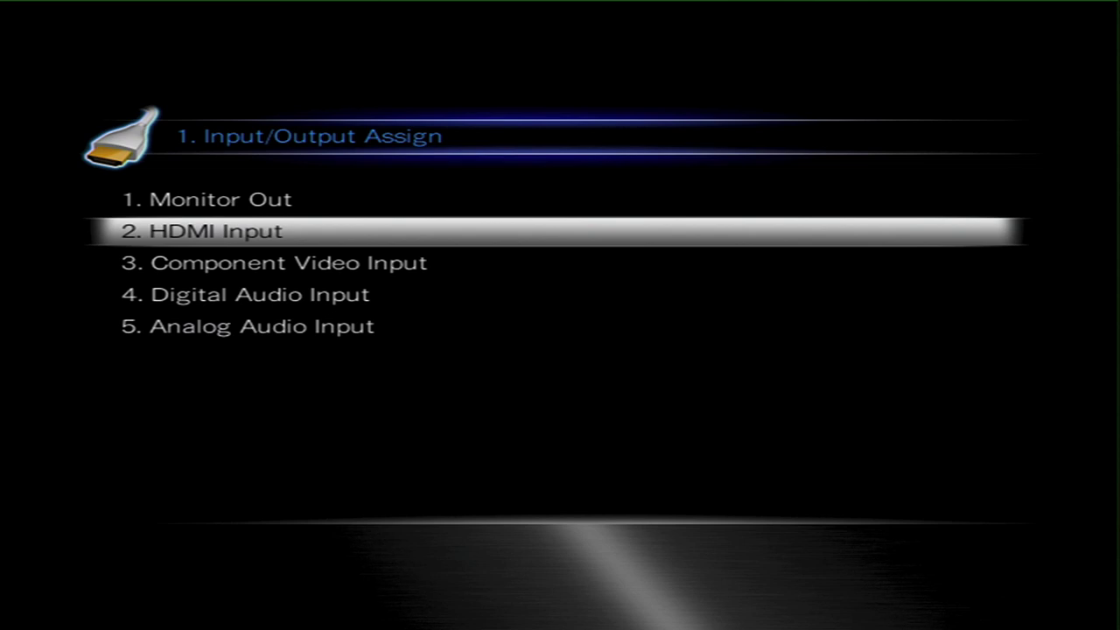
# - Change GAME's Audio Selector in Source Setup from HDMI to OPTICAL
pyautogui.press('Escape')
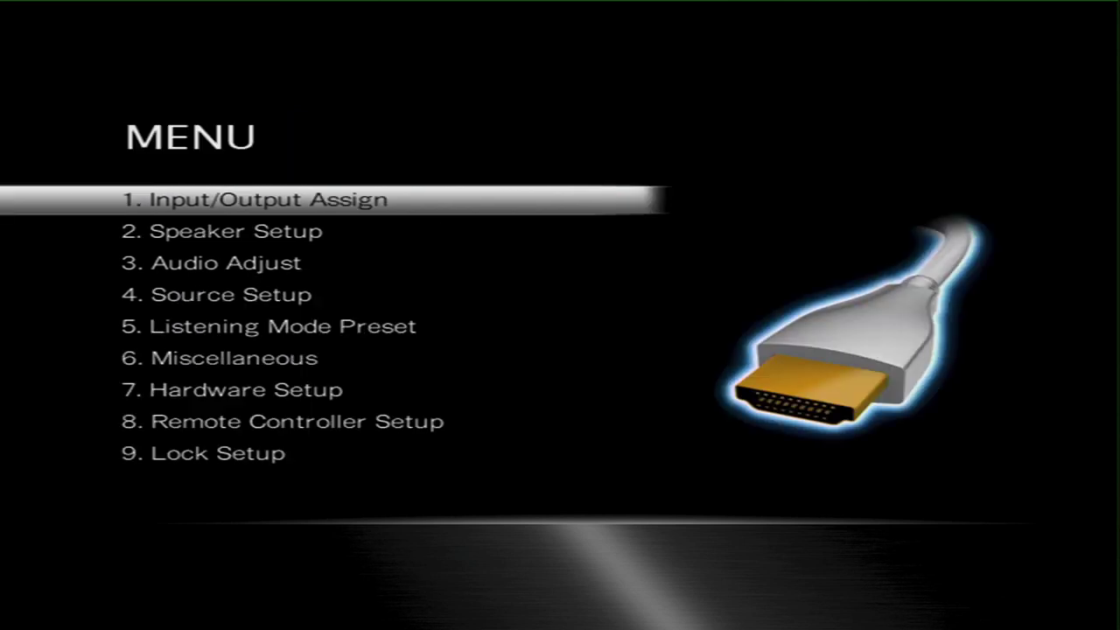
pyautogui.press('Down')
pyautogui.press('Down')
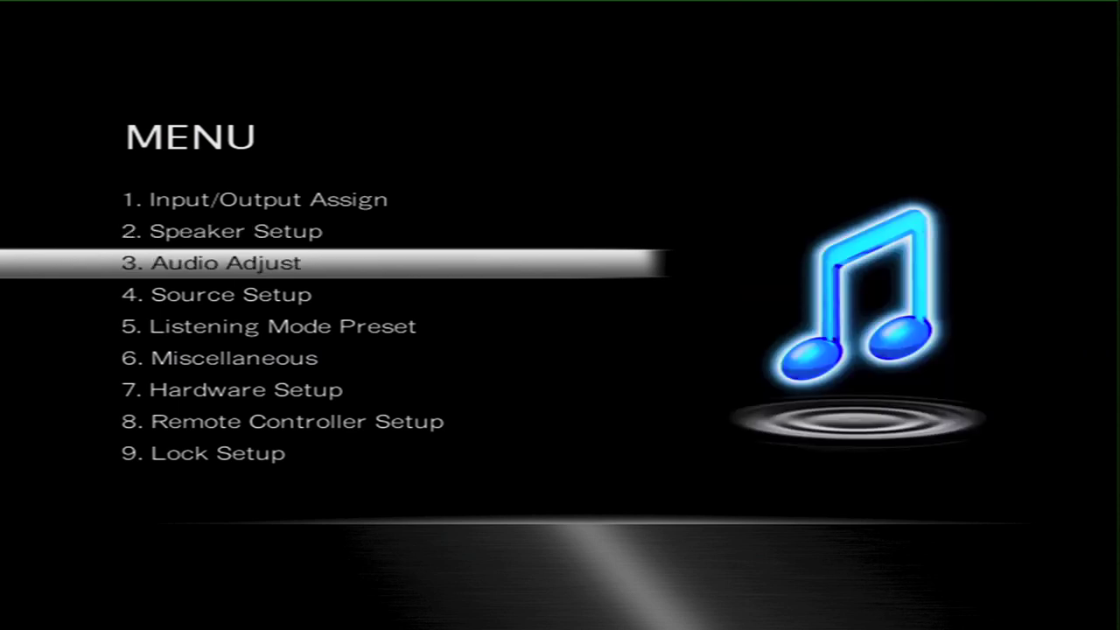
pyautogui.press('Down')
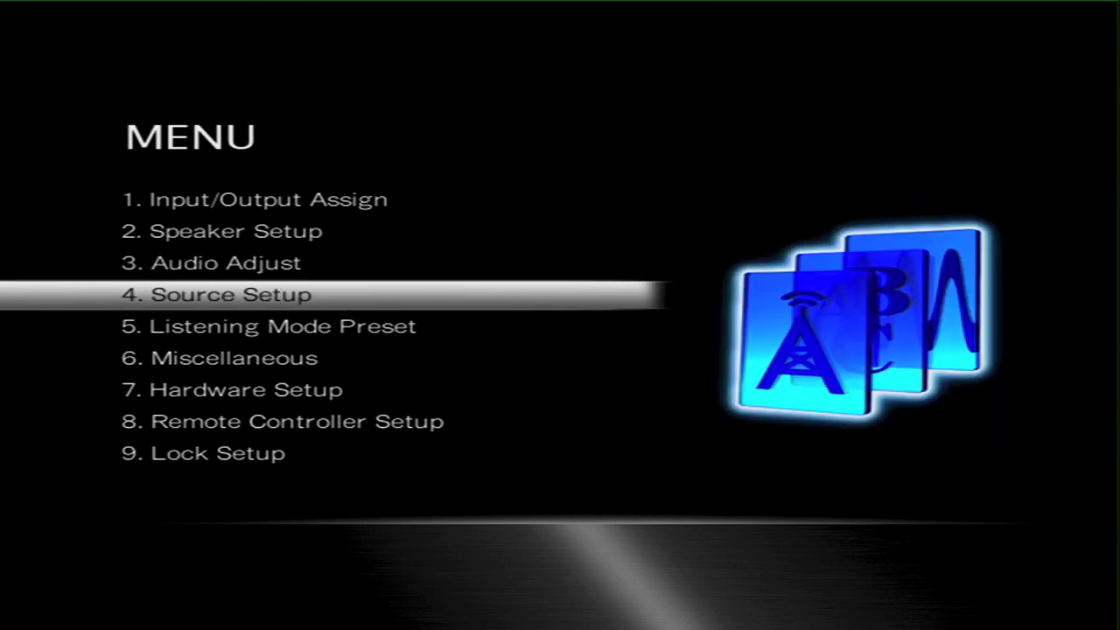
pyautogui.press('Return')
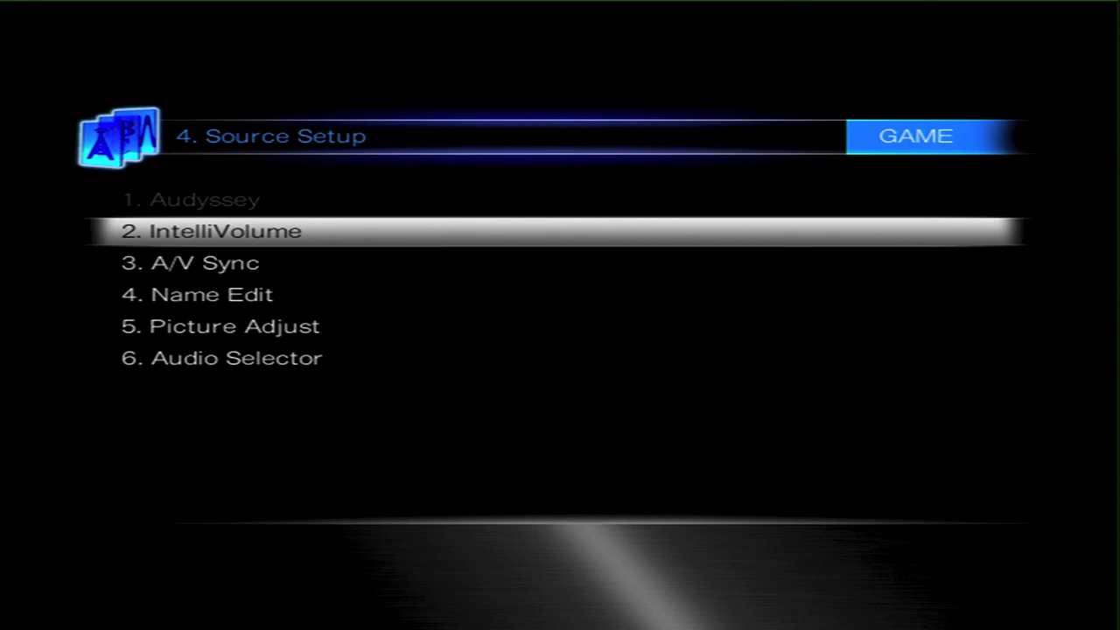
pyautogui.press('Down')
pyautogui.press('Down')
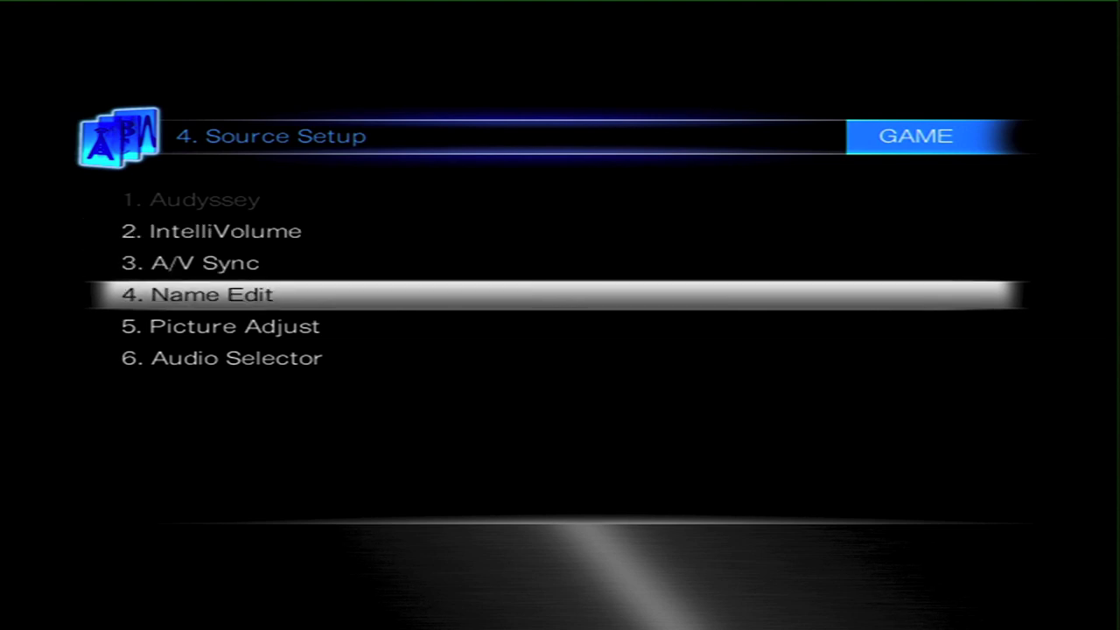
pyautogui.press('Down')
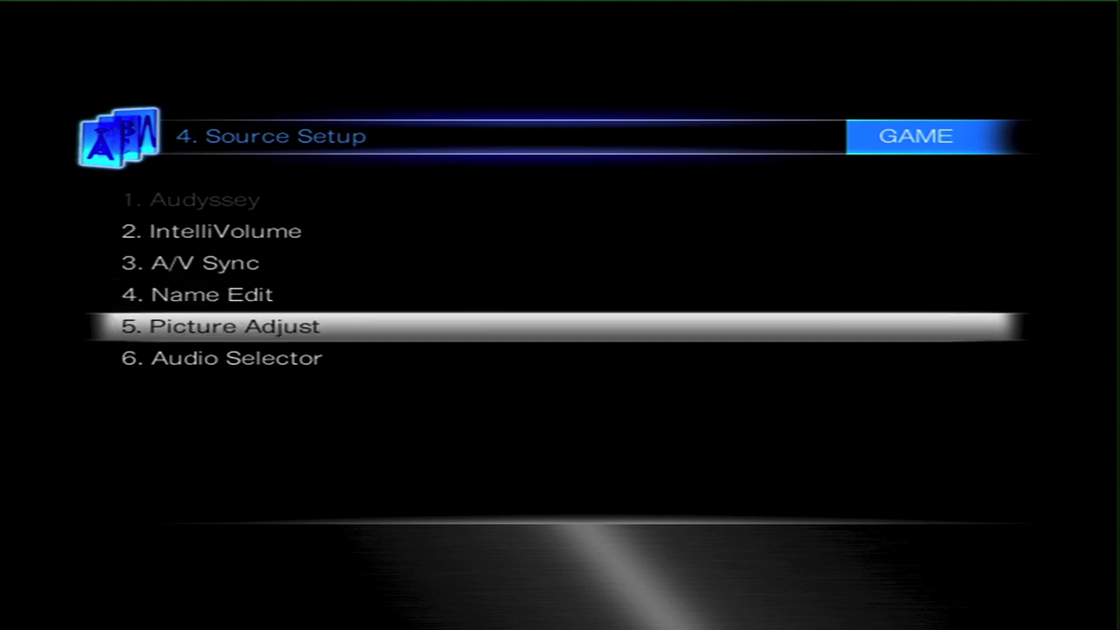
pyautogui.press('Down')
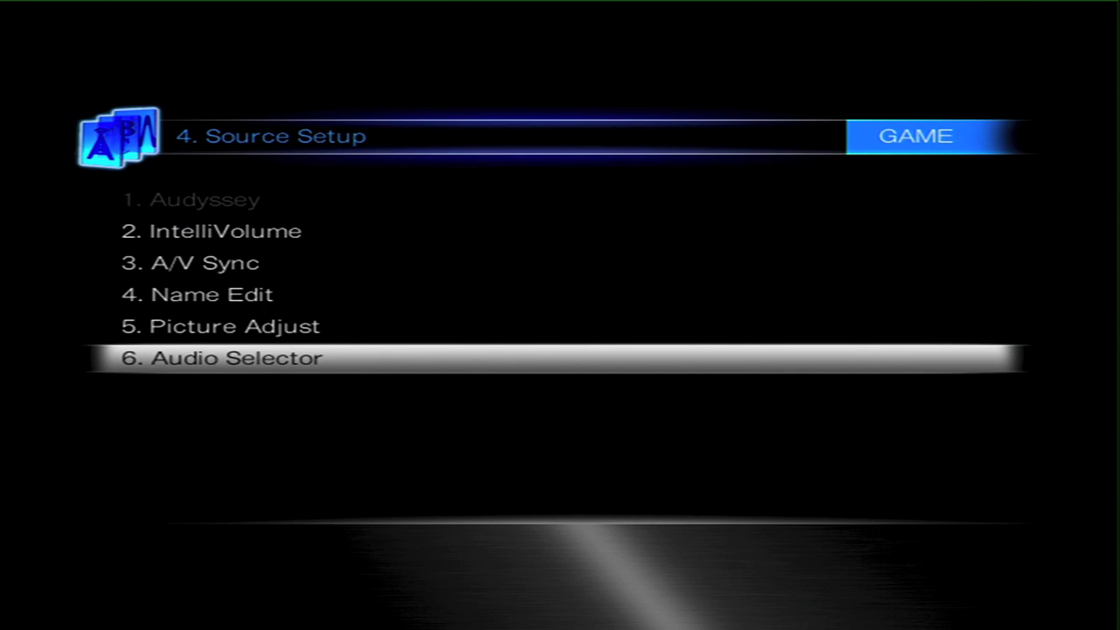
pyautogui.press('Return')
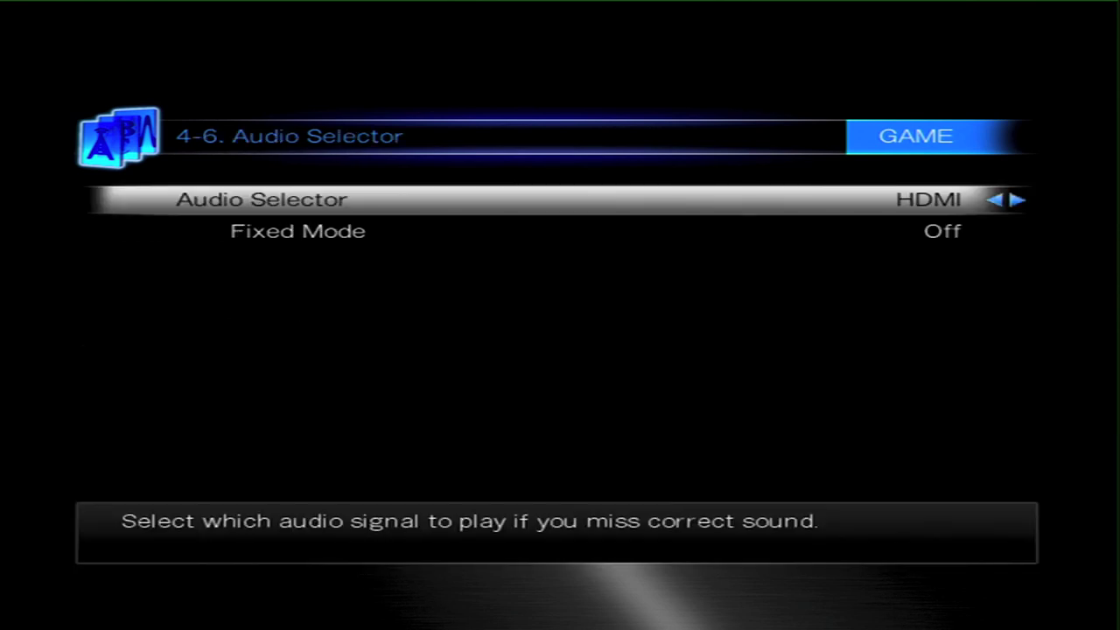
pyautogui.press('Right')
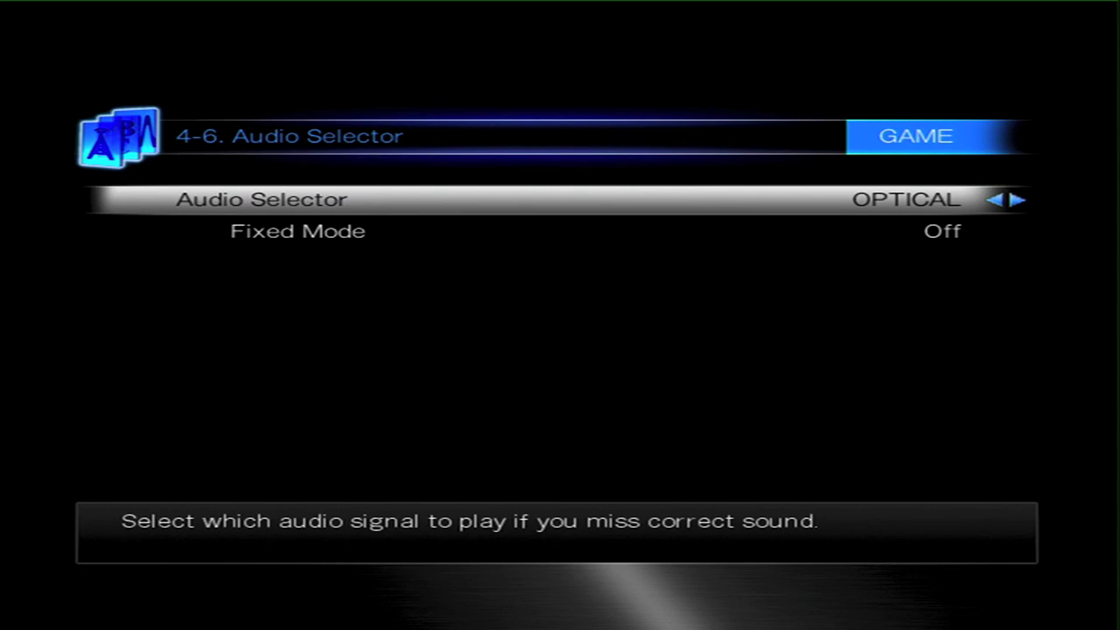
pyautogui.press('Escape')
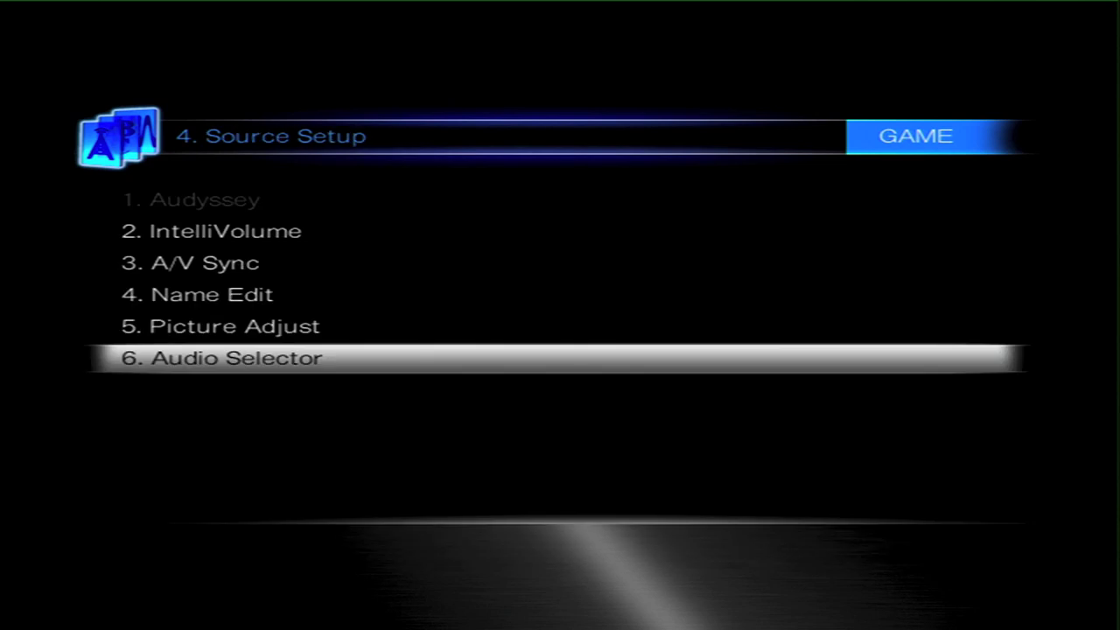